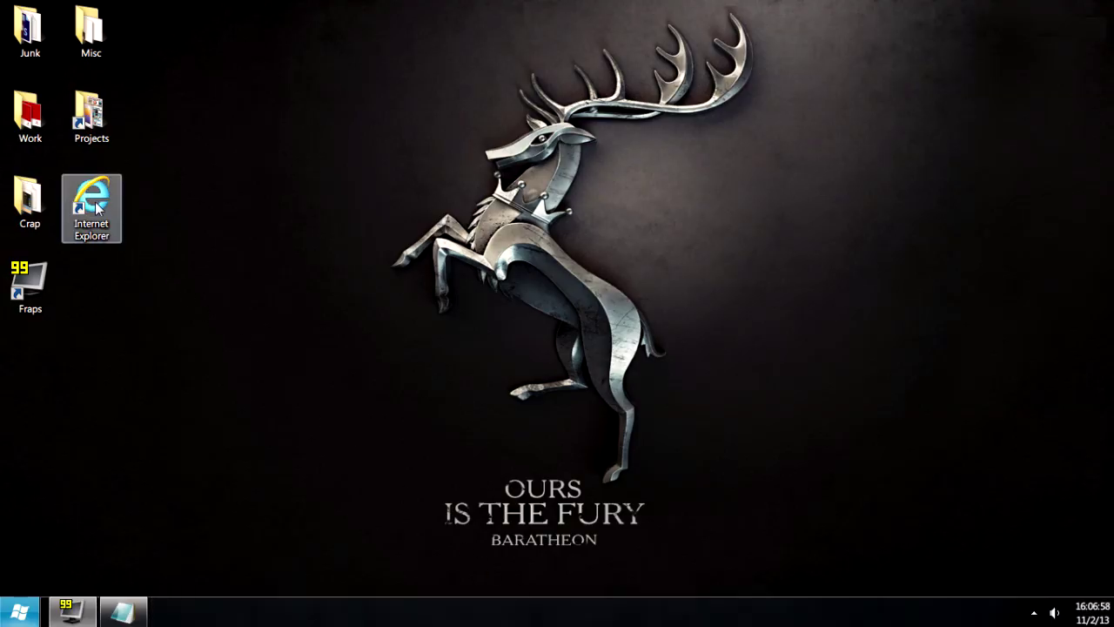
- Launch Internet Explorer and load omnimo.info, using the address from the note
double_click(97, 207)
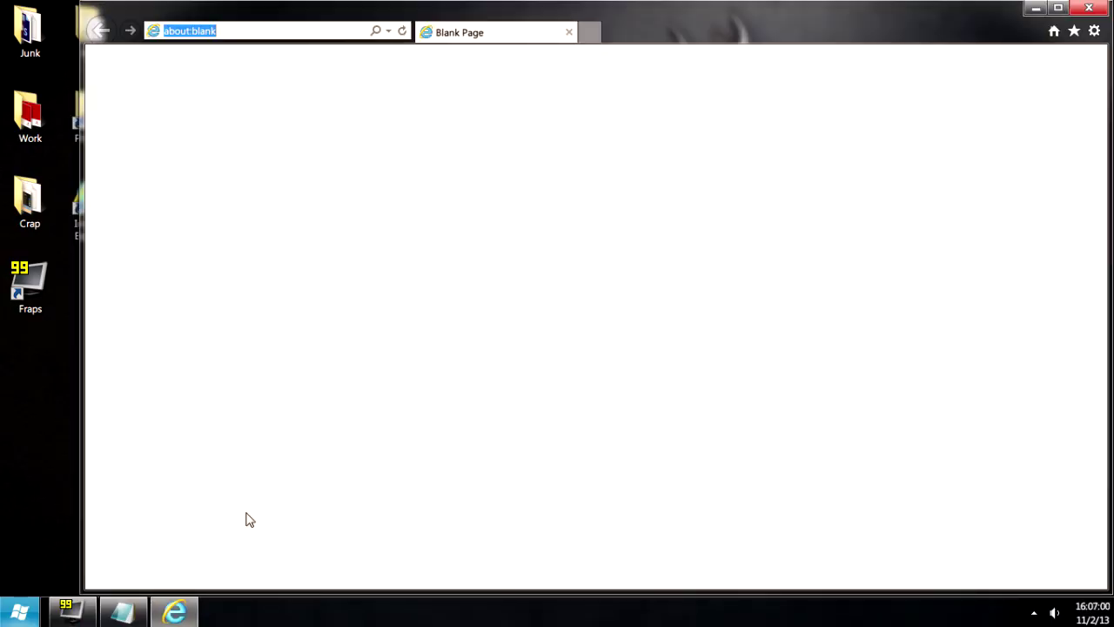
click(137, 620)
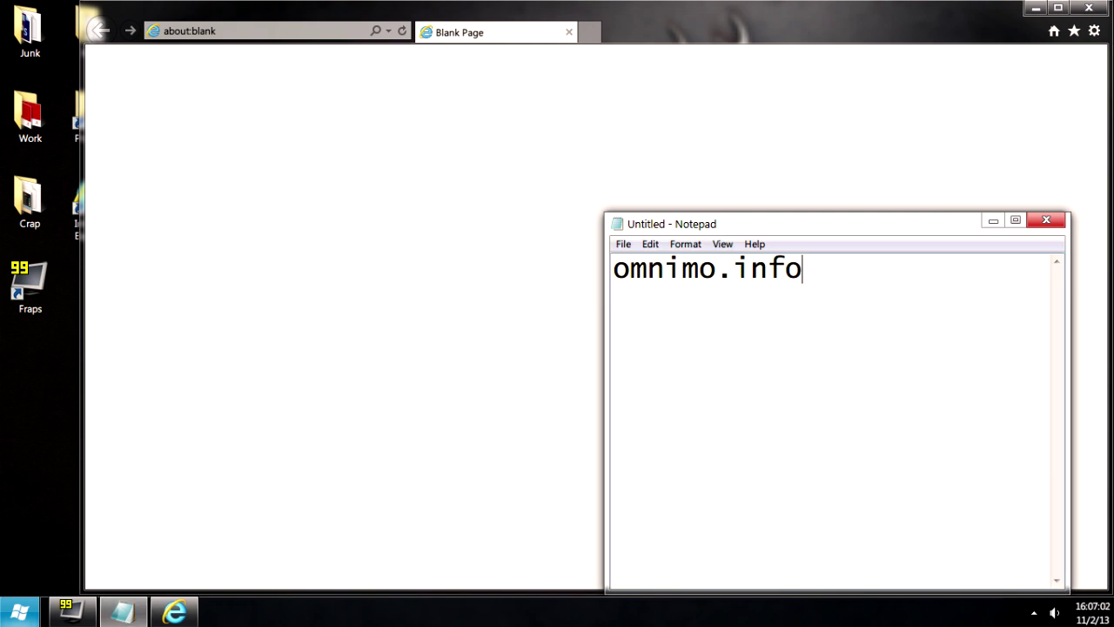
click(281, 35)
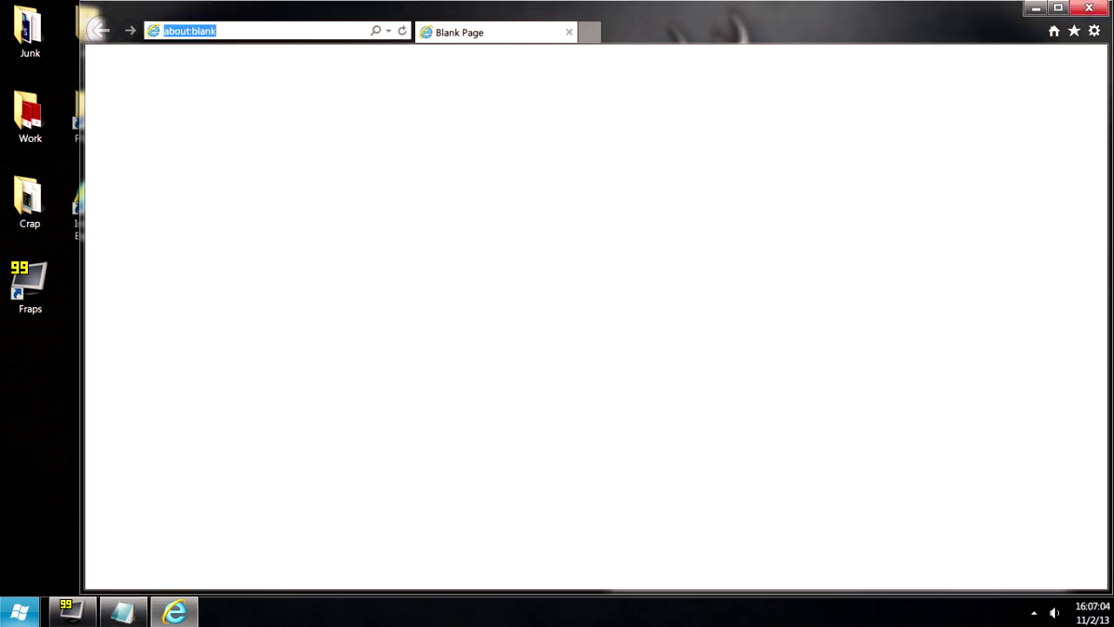
text(omnimo.info/)
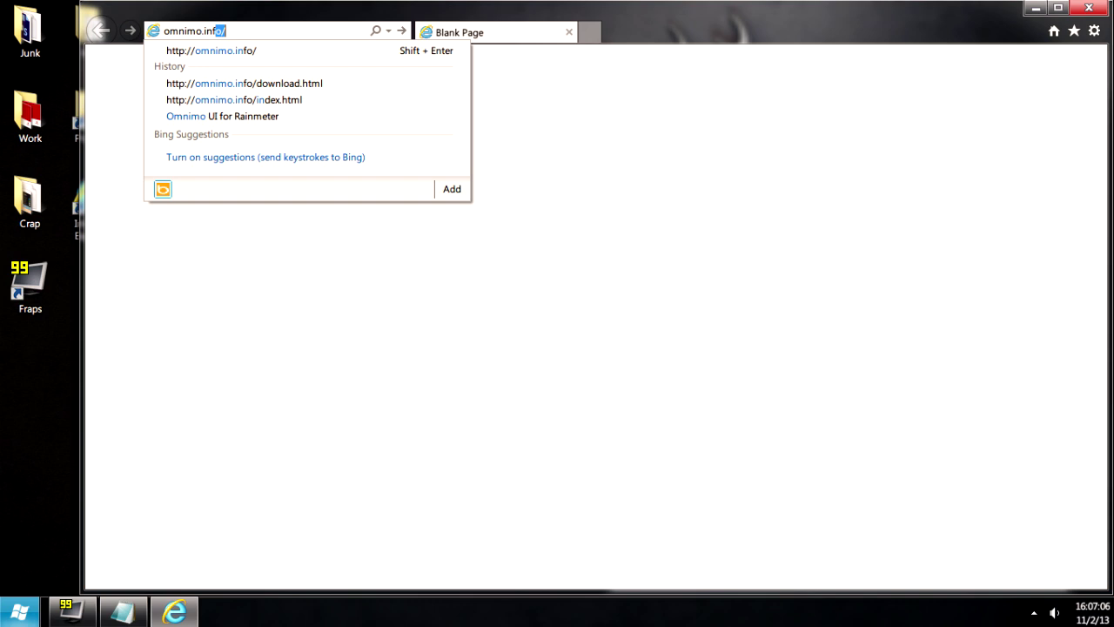
key(Return)
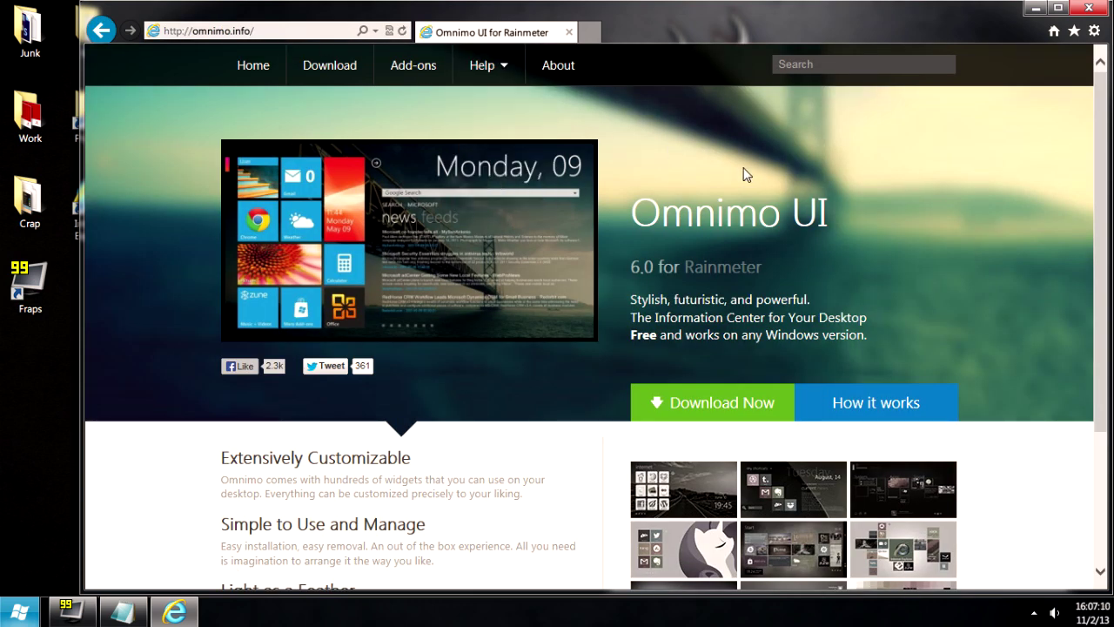
- Download the Omnimo 6.0.1n.zip archive from the copy.com hosting page, choosing Open
click(729, 409)
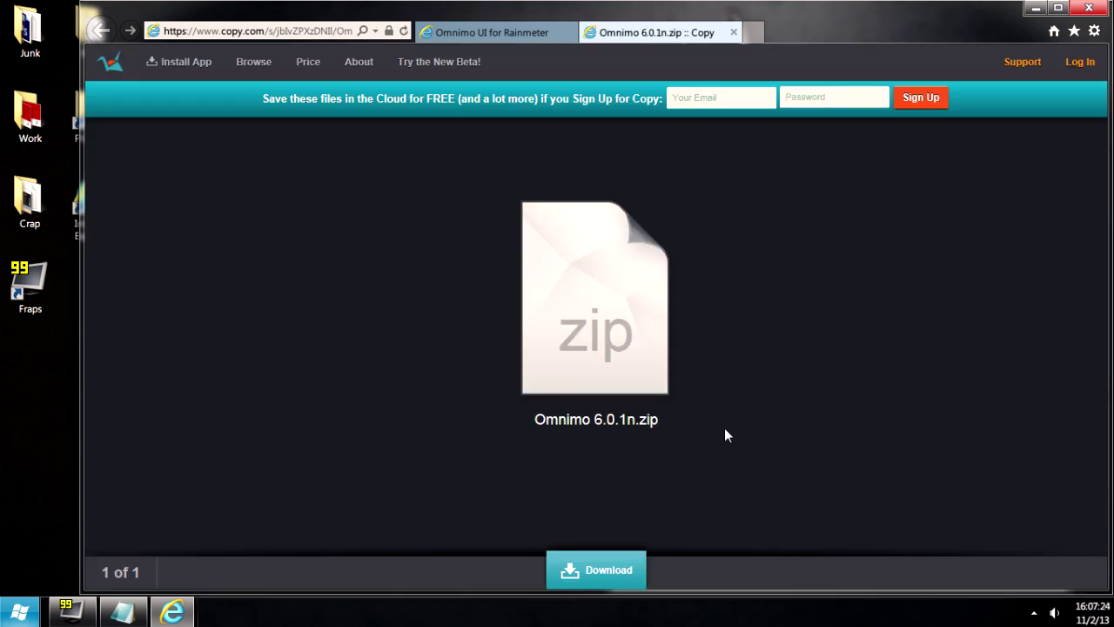
click(592, 570)
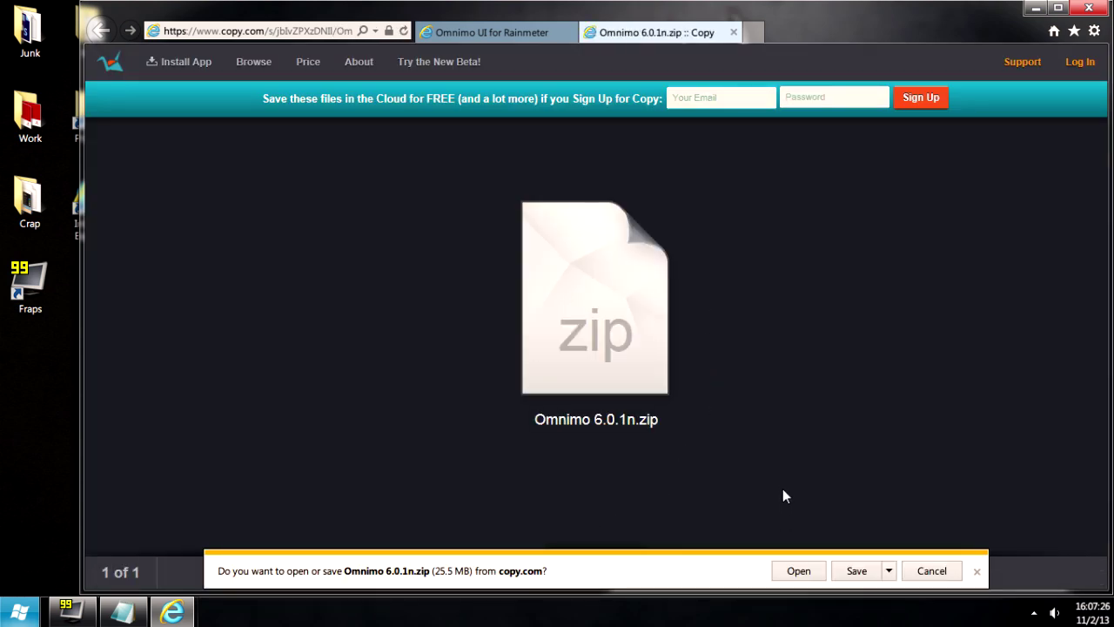
click(799, 571)
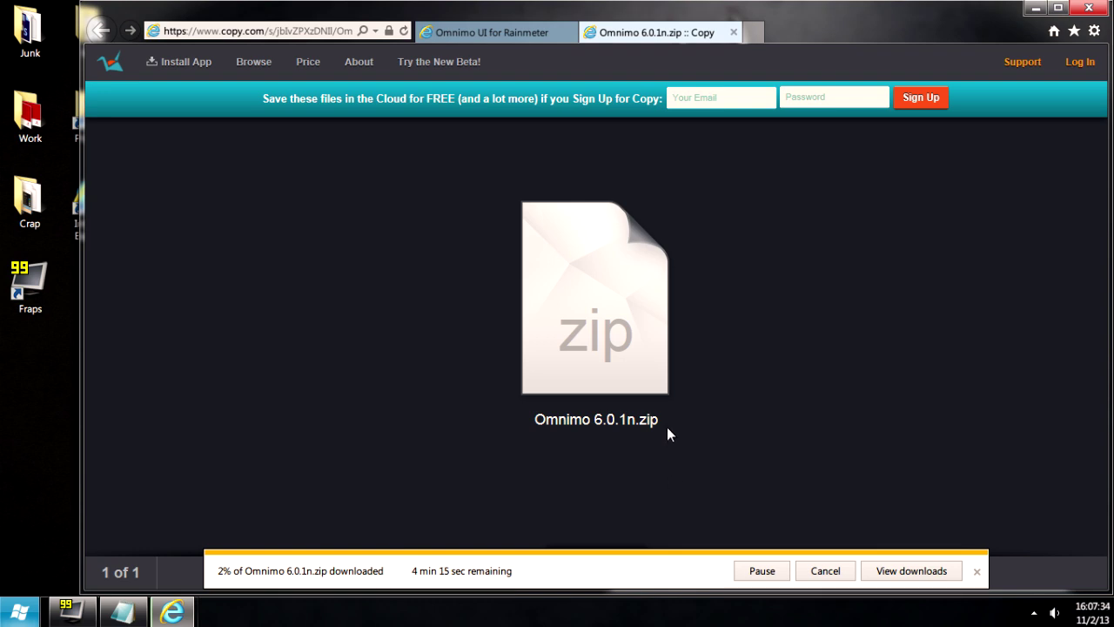
- Go back to the Omnimo home page and enlarge the first example layout screenshot
click(487, 32)
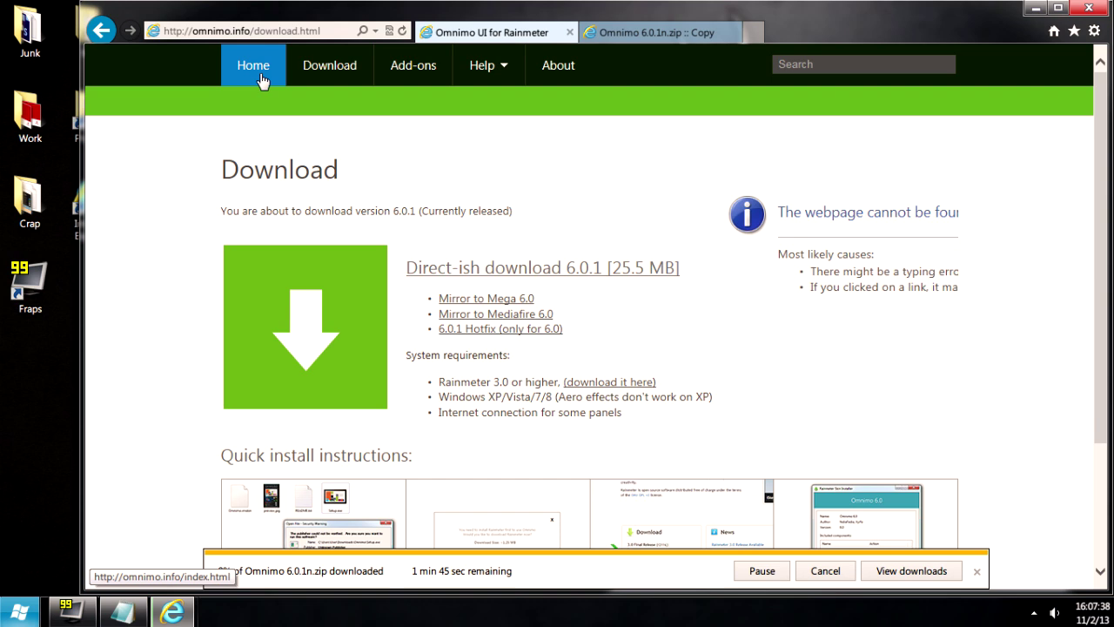
click(254, 65)
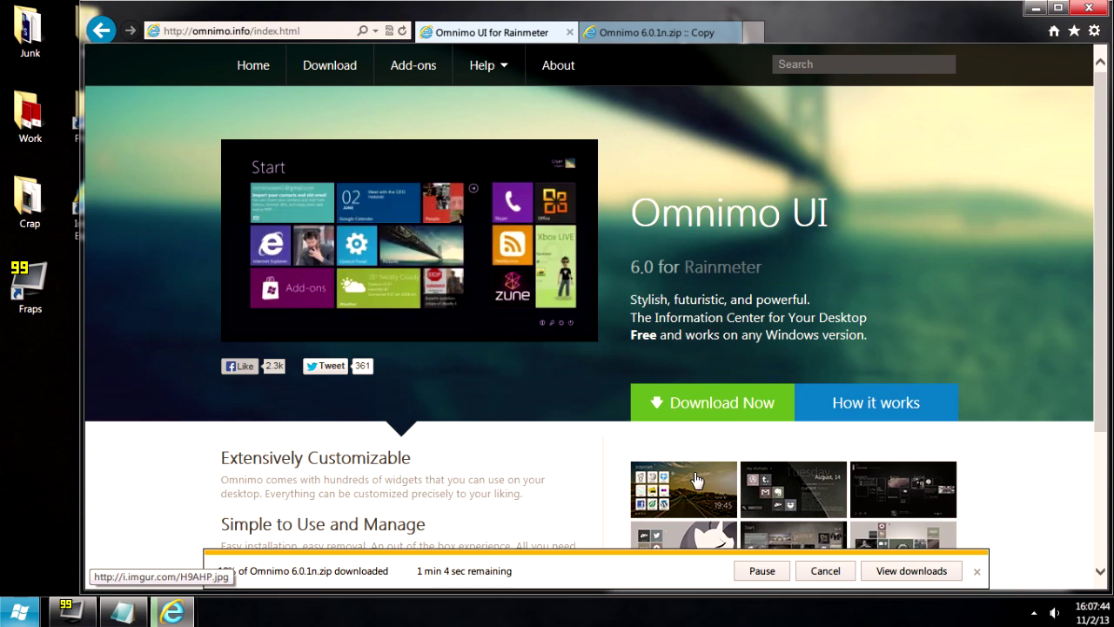
click(696, 479)
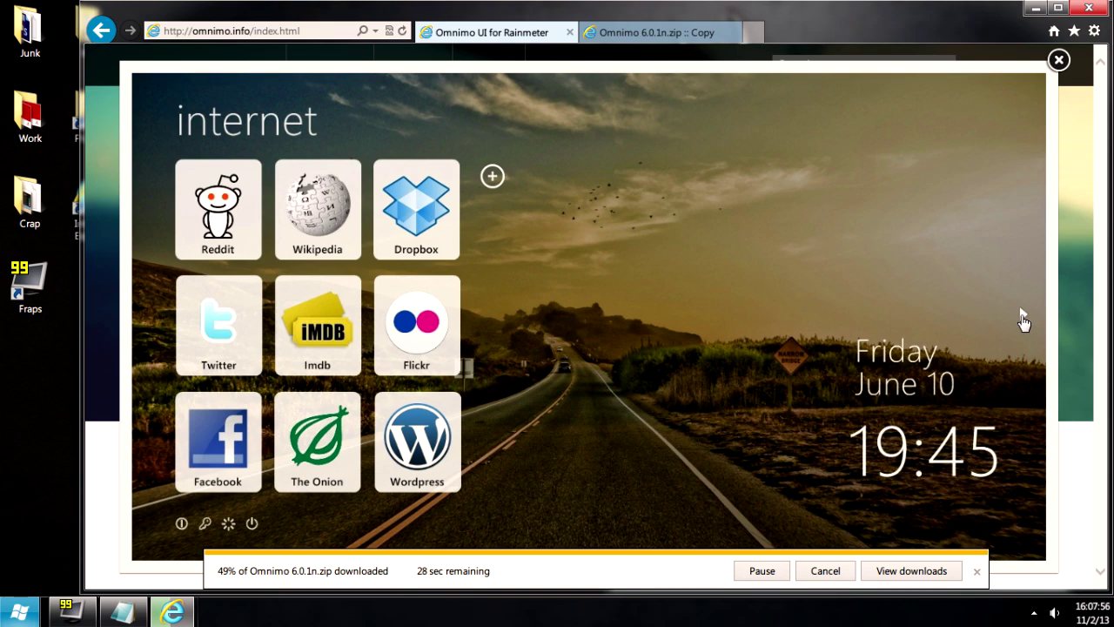
- Page through the remaining example layout screenshots, then close the screenshot viewer
click(1024, 320)
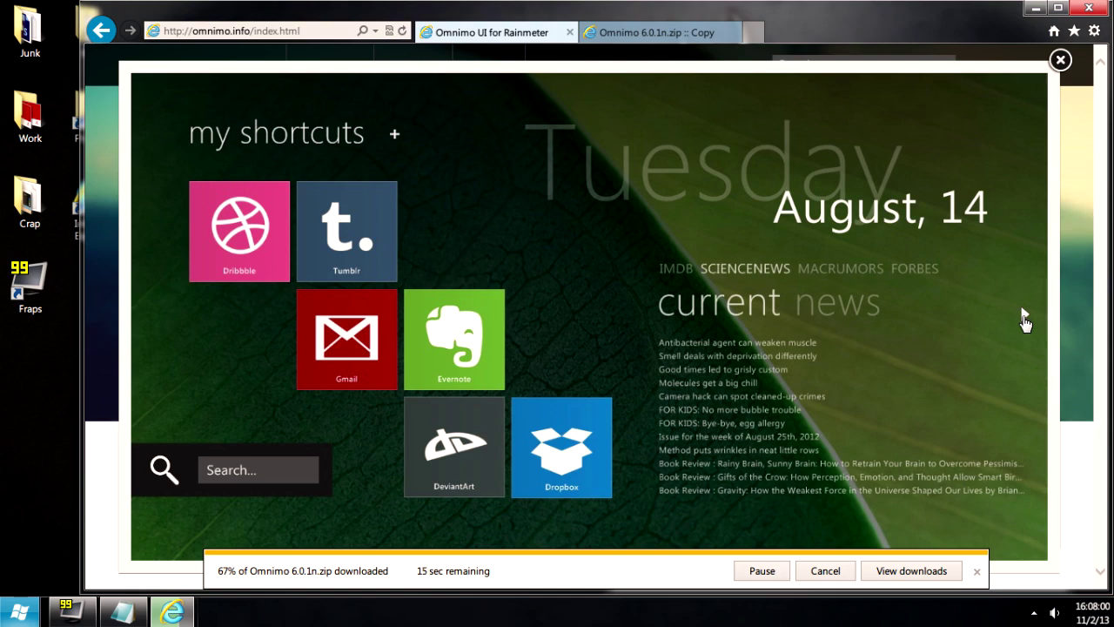
click(1023, 322)
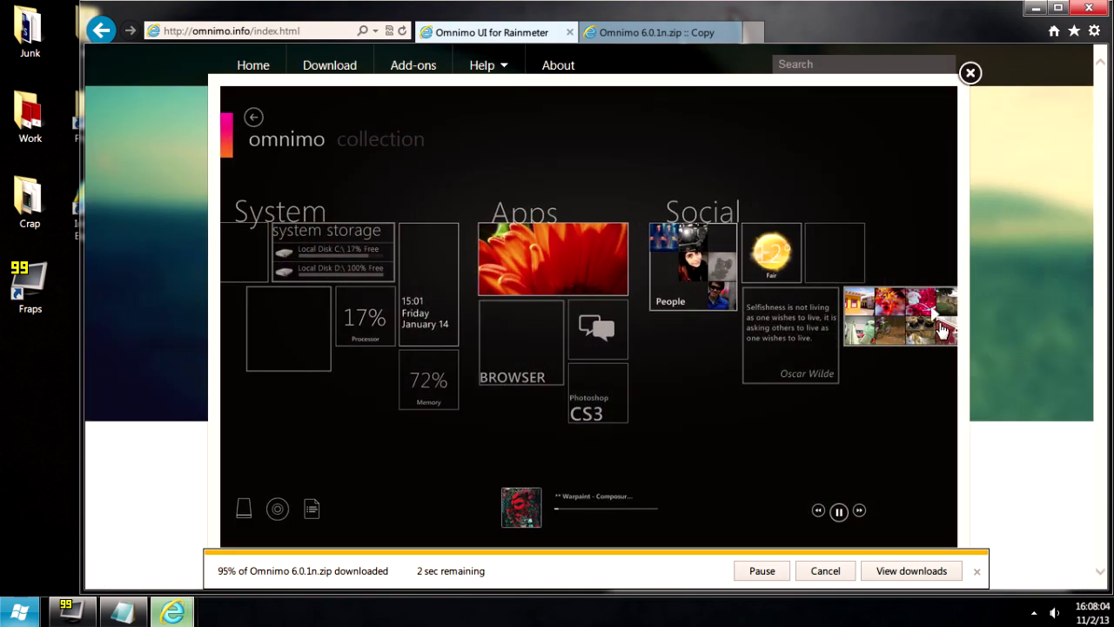
click(940, 329)
click(1023, 319)
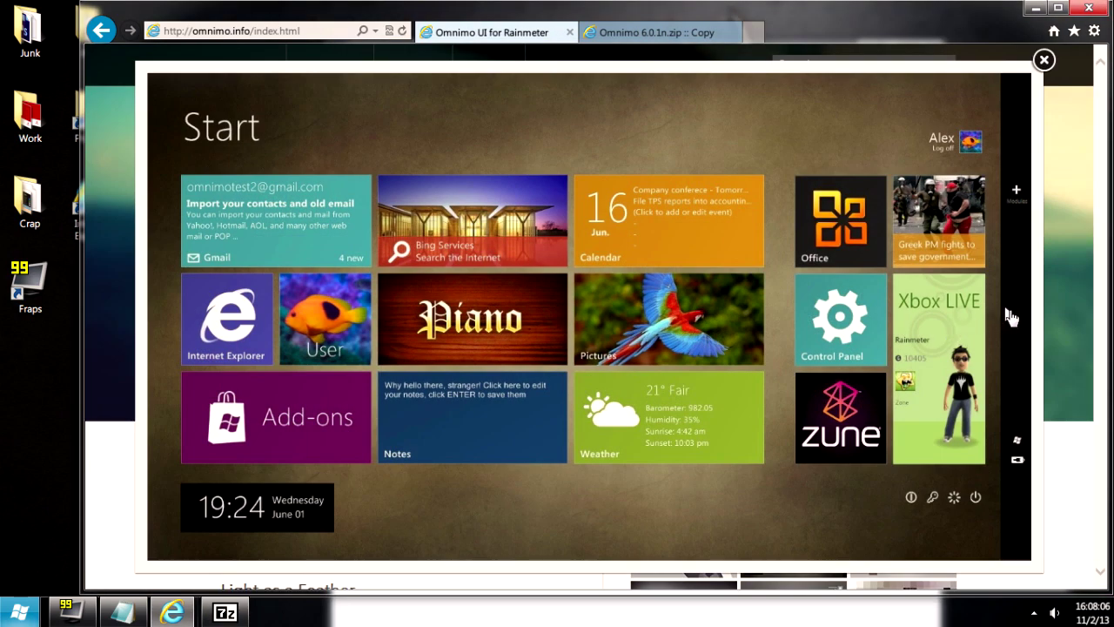
click(1001, 317)
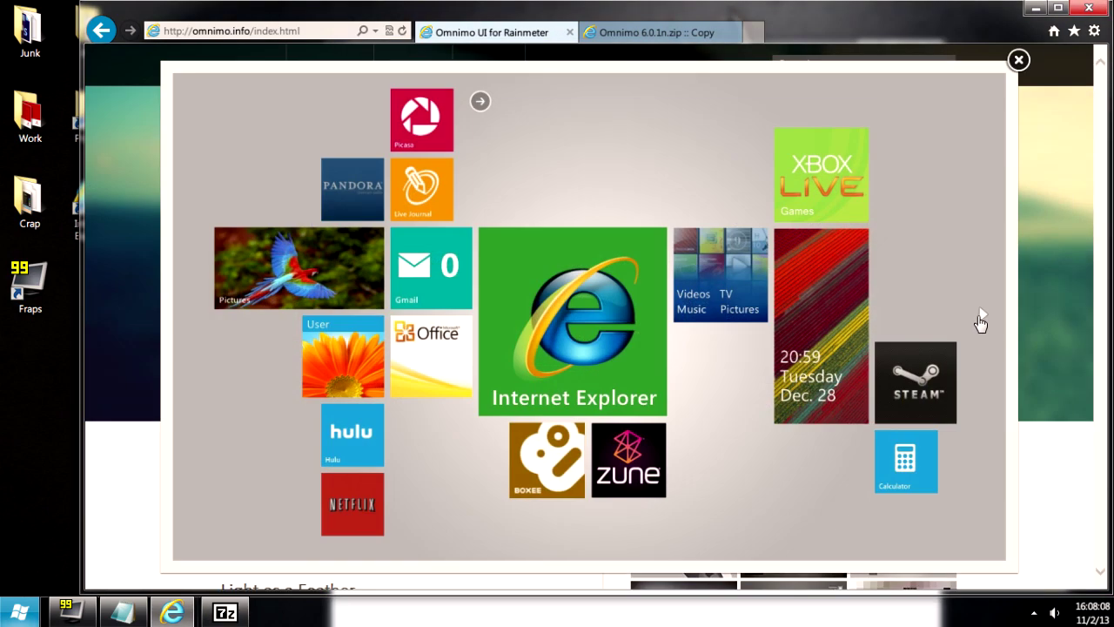
click(982, 329)
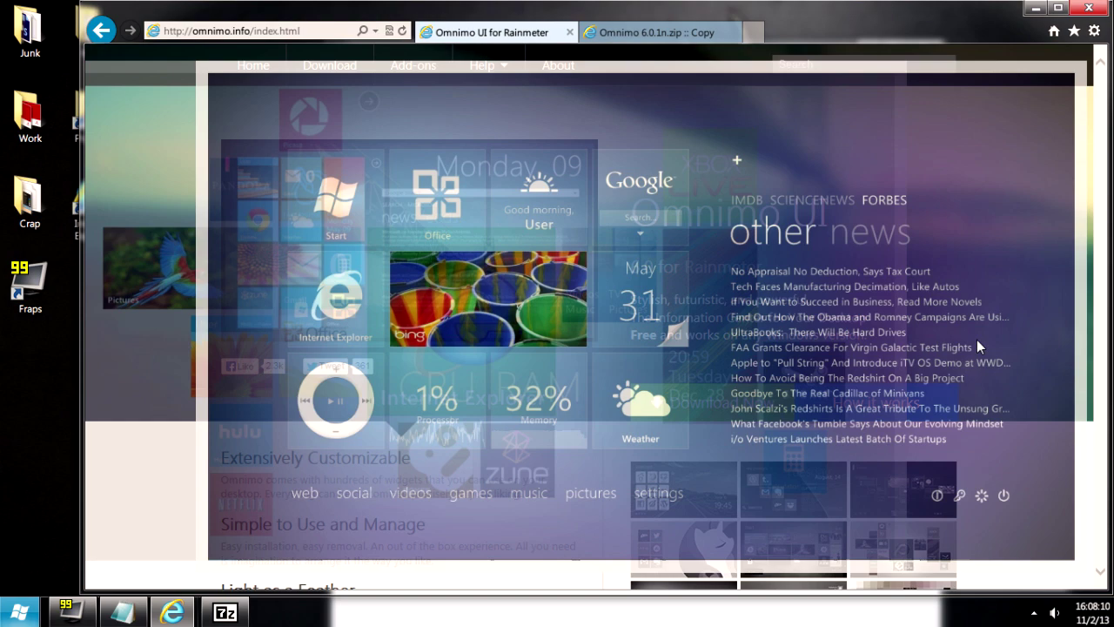
click(1034, 59)
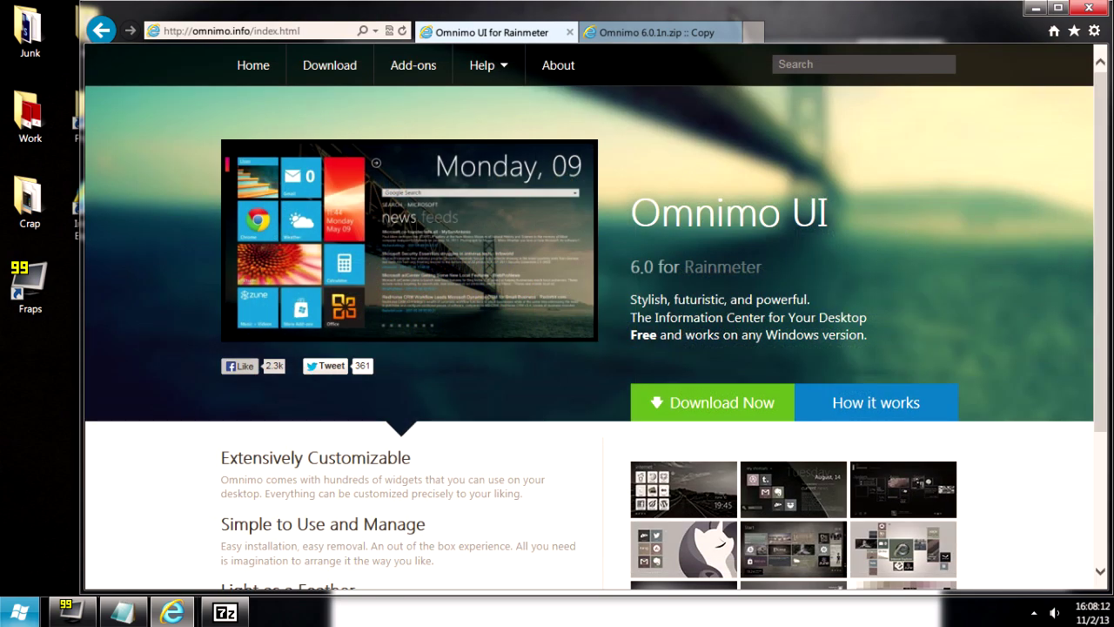
- Read the 'How does it work' page, then minimize Internet Explorer to reveal 7-Zip
click(881, 405)
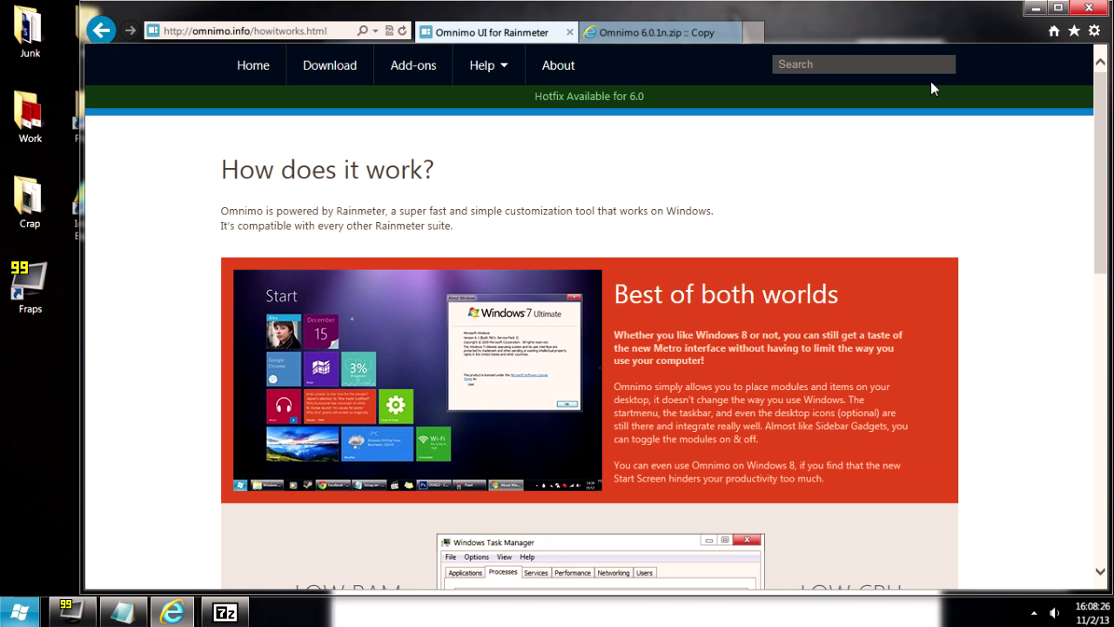
click(1034, 9)
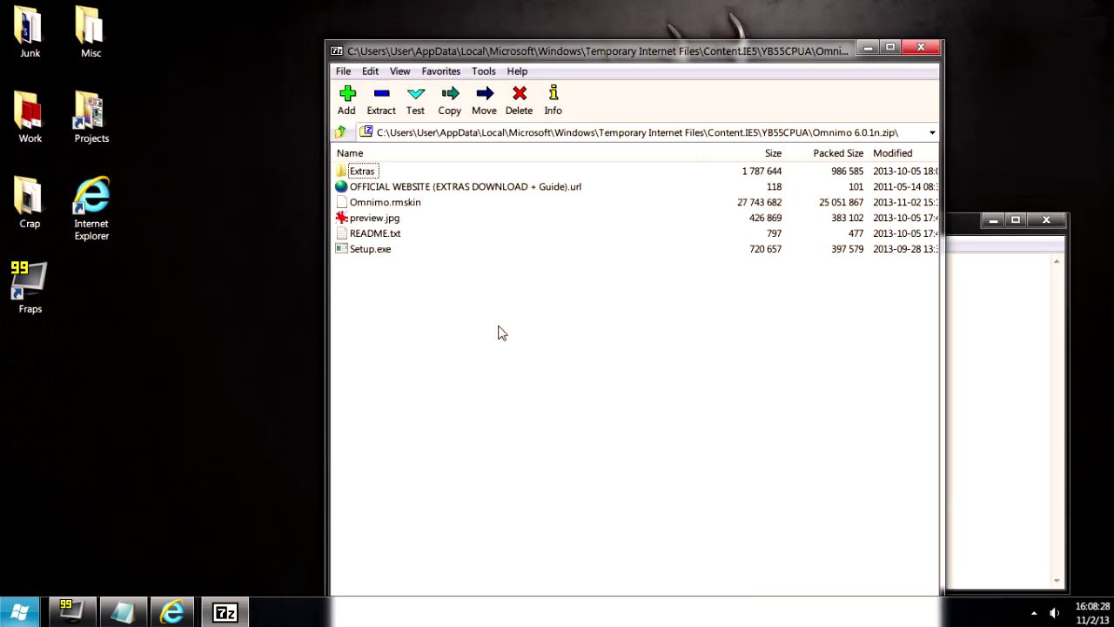
- Create a new desktop folder named Omnimo and move its window aside
right_click(76, 359)
mouse_move(170, 288)
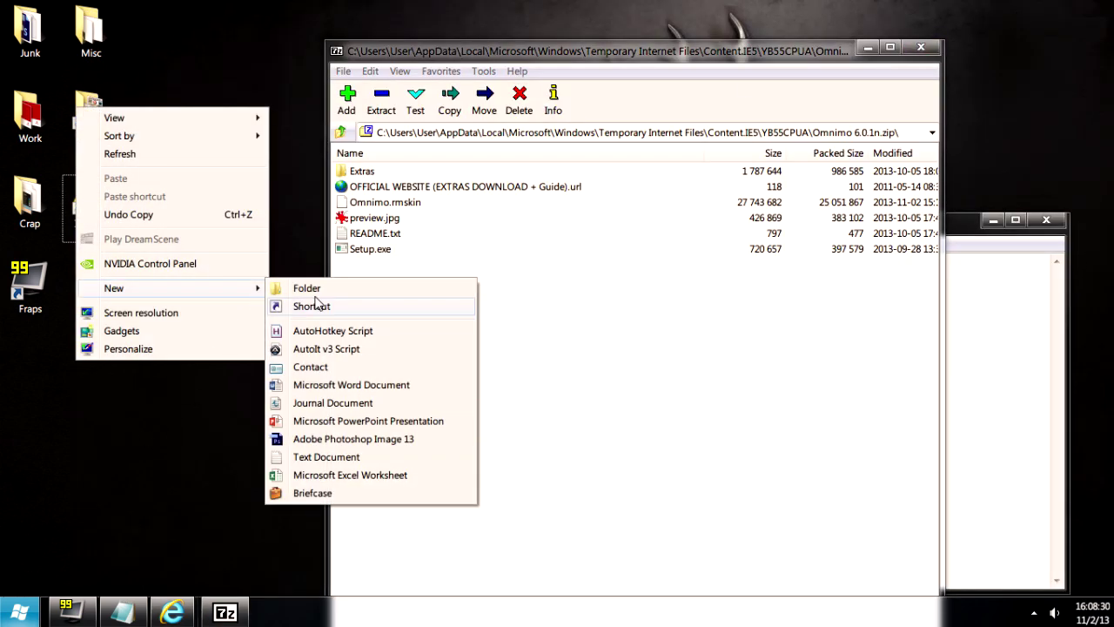
click(309, 290)
text(Omni)
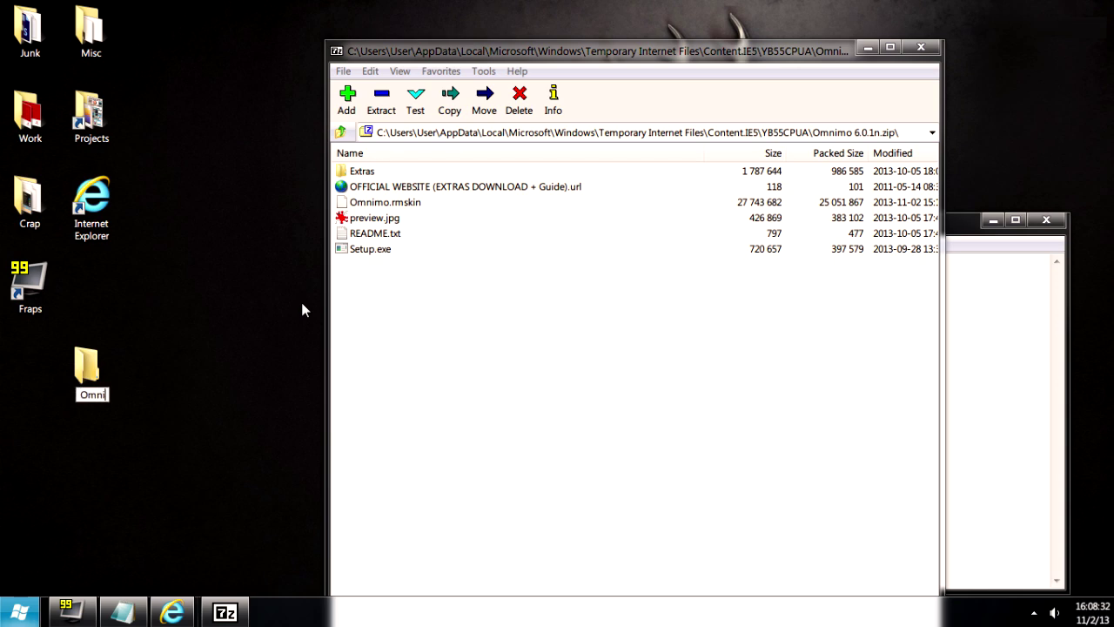
text(mo)
key(Return)
key(Return)
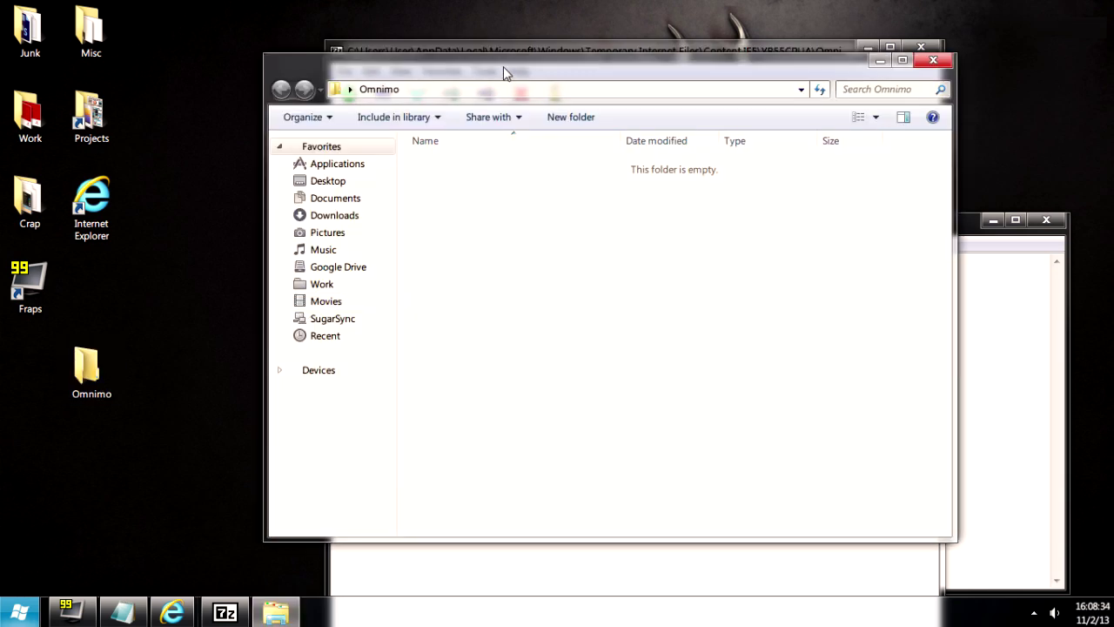
drag(503, 66, 361, 97)
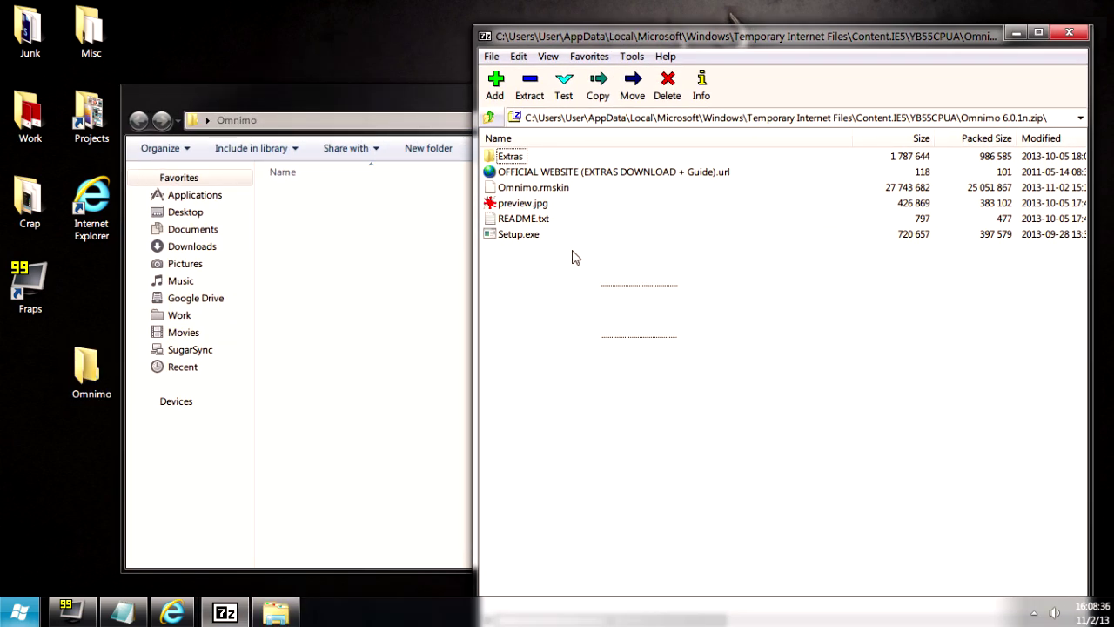
- Copy all archive contents into the Omnimo folder and close 7-Zip
drag(682, 341, 522, 148)
drag(512, 187, 448, 244)
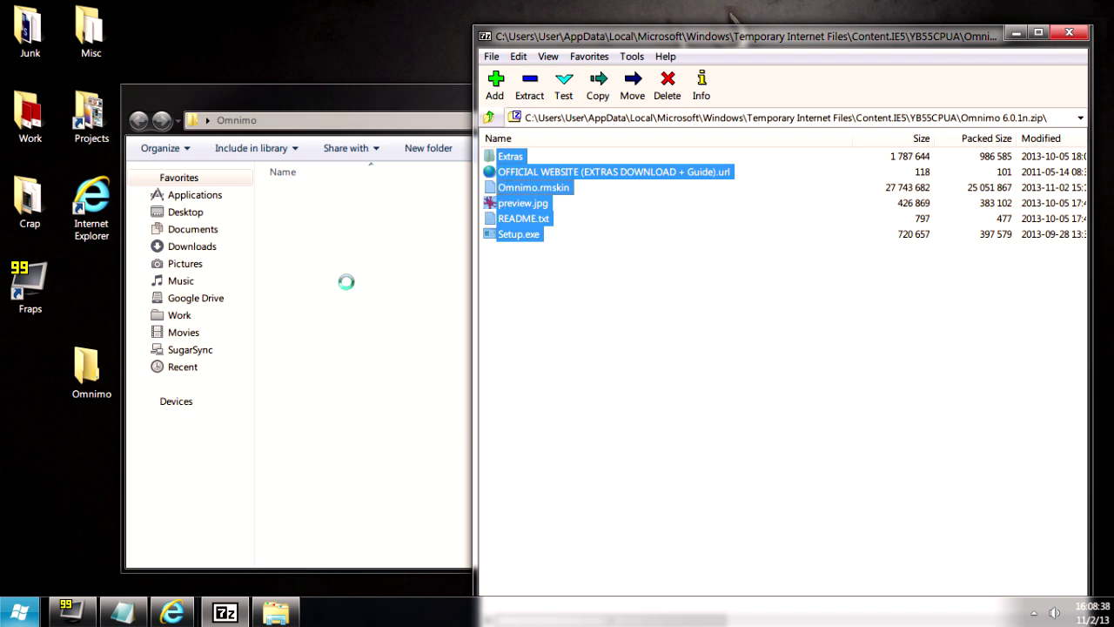
click(1069, 32)
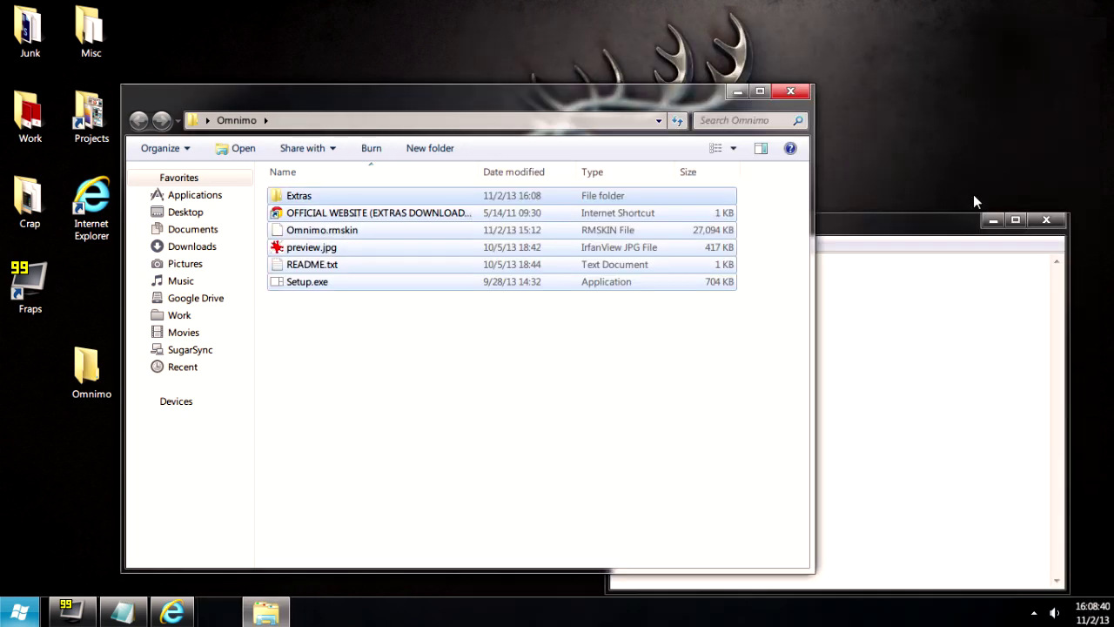
- Run Setup.exe from the extracted Omnimo folder and respond to its installation agreement
drag(455, 93, 582, 83)
click(500, 263)
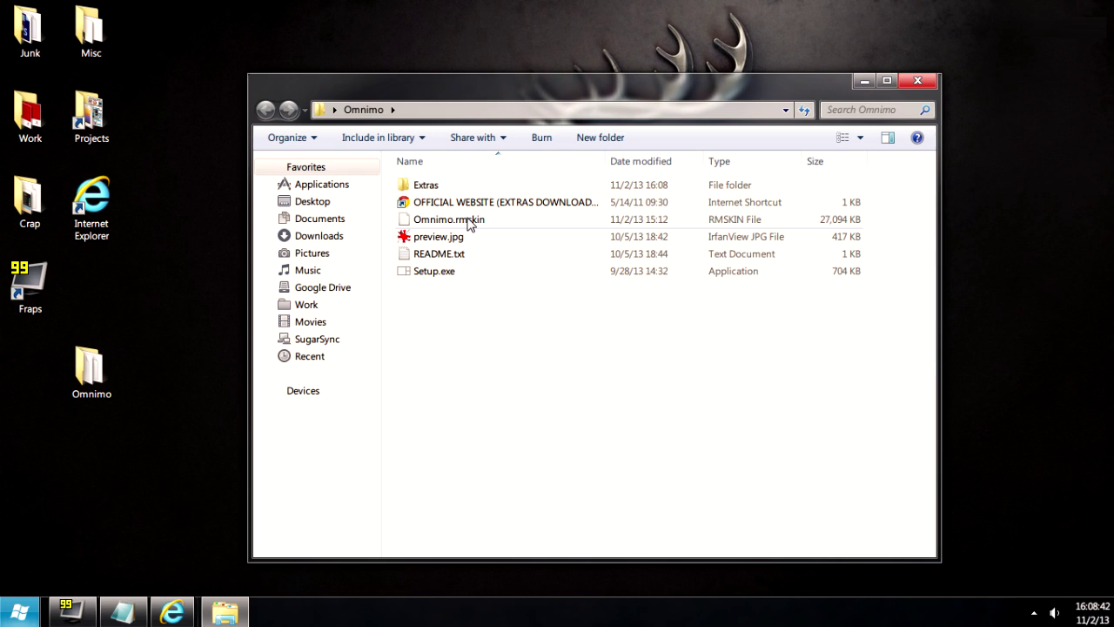
click(474, 219)
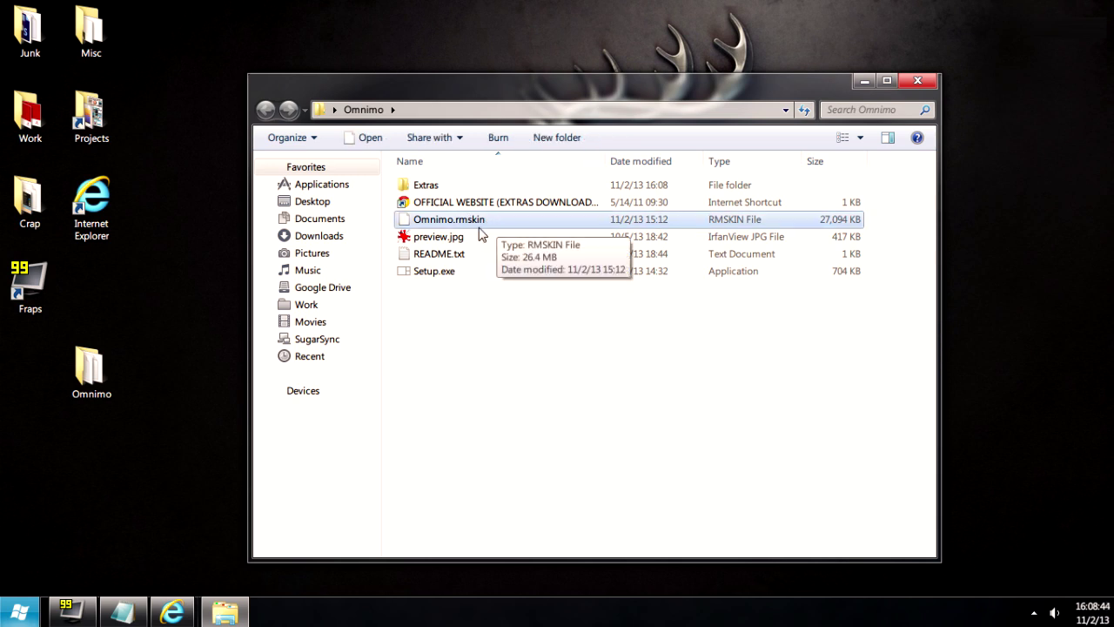
mouse_move(479, 224)
click(513, 338)
double_click(446, 273)
click(860, 83)
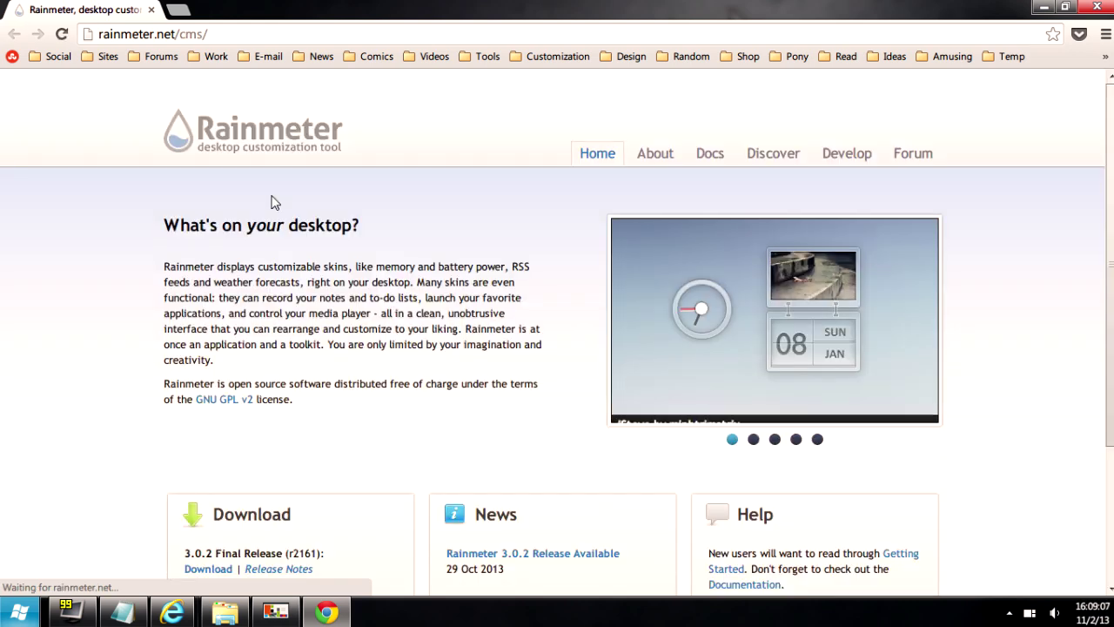
- Download the Rainmeter 3.0.2 final release from rainmeter.net and open the installer
scroll(279, 452, down, 1)
click(209, 487)
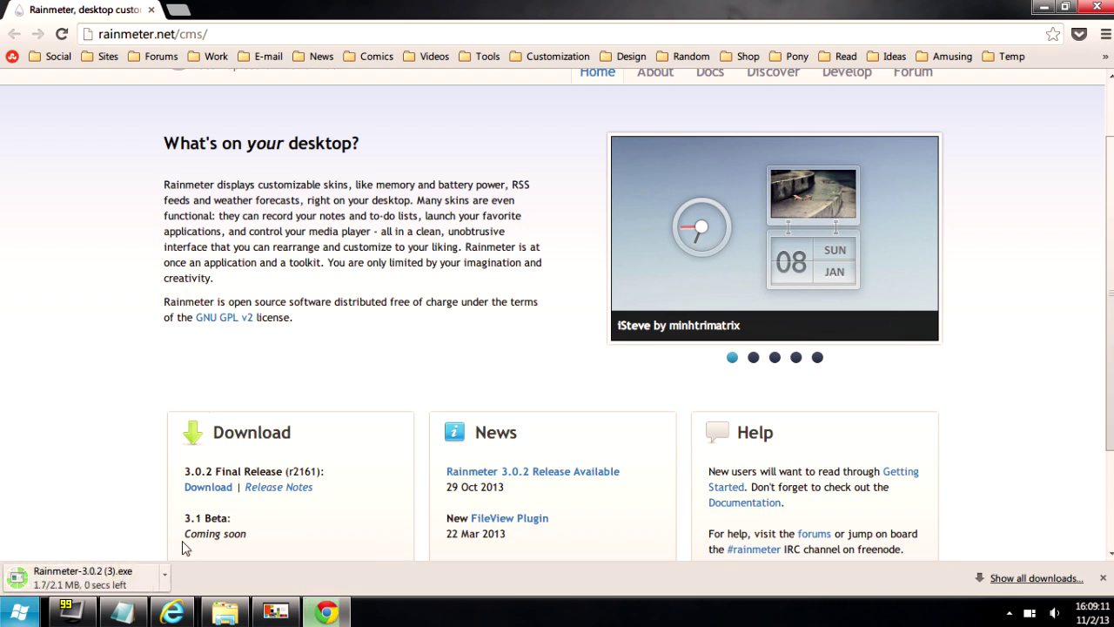
click(99, 579)
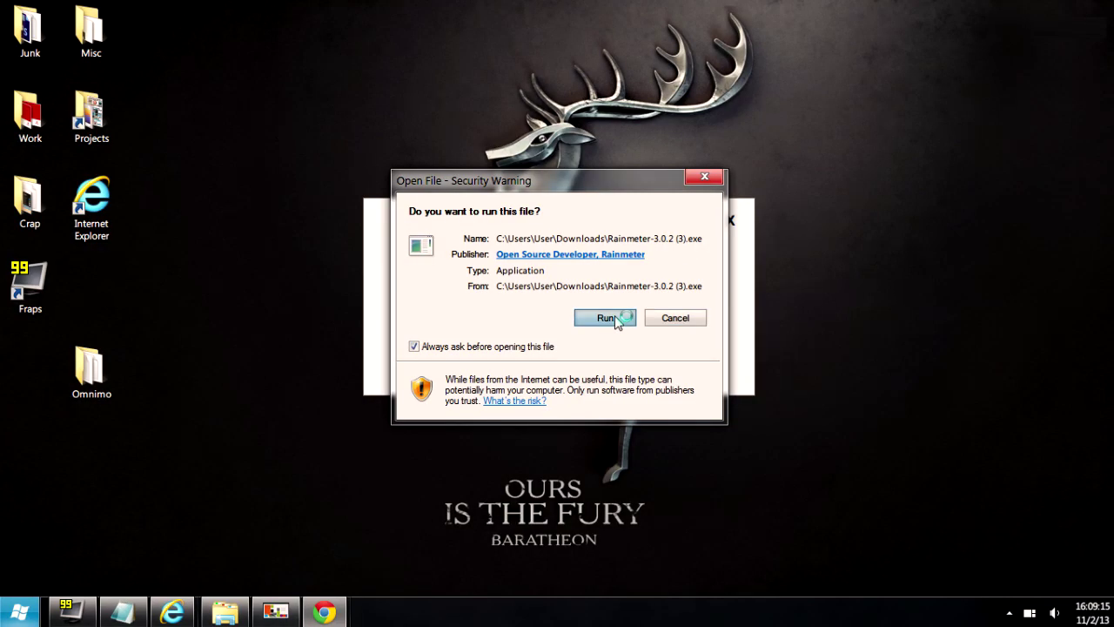
- Install Rainmeter with standard installation, then dismiss the no-skins error and welcome notification
click(609, 318)
click(568, 341)
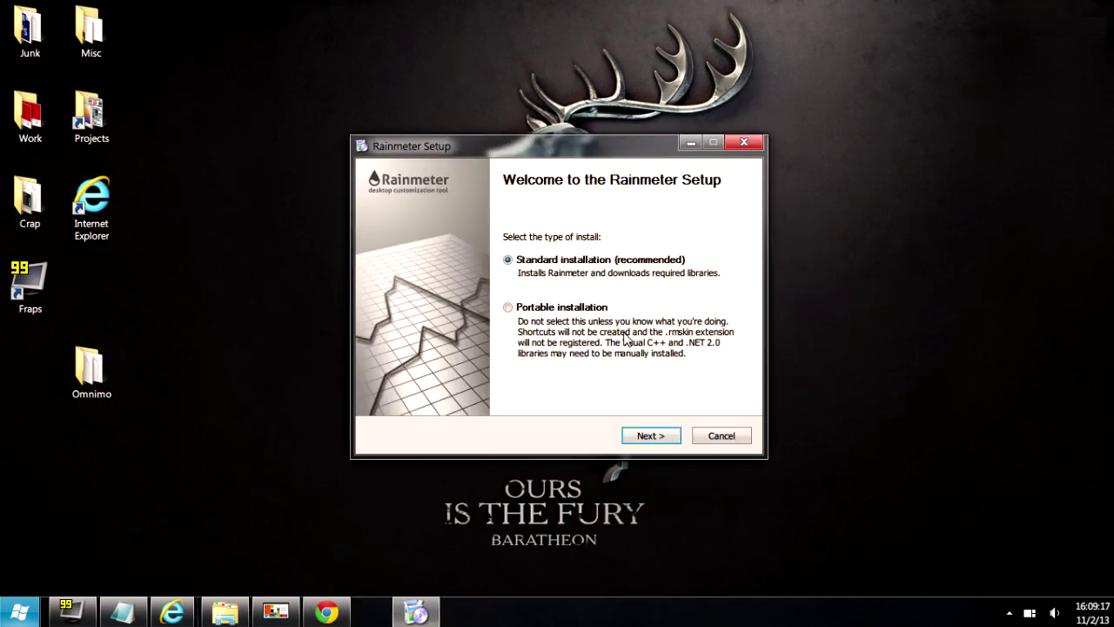
click(656, 435)
click(655, 435)
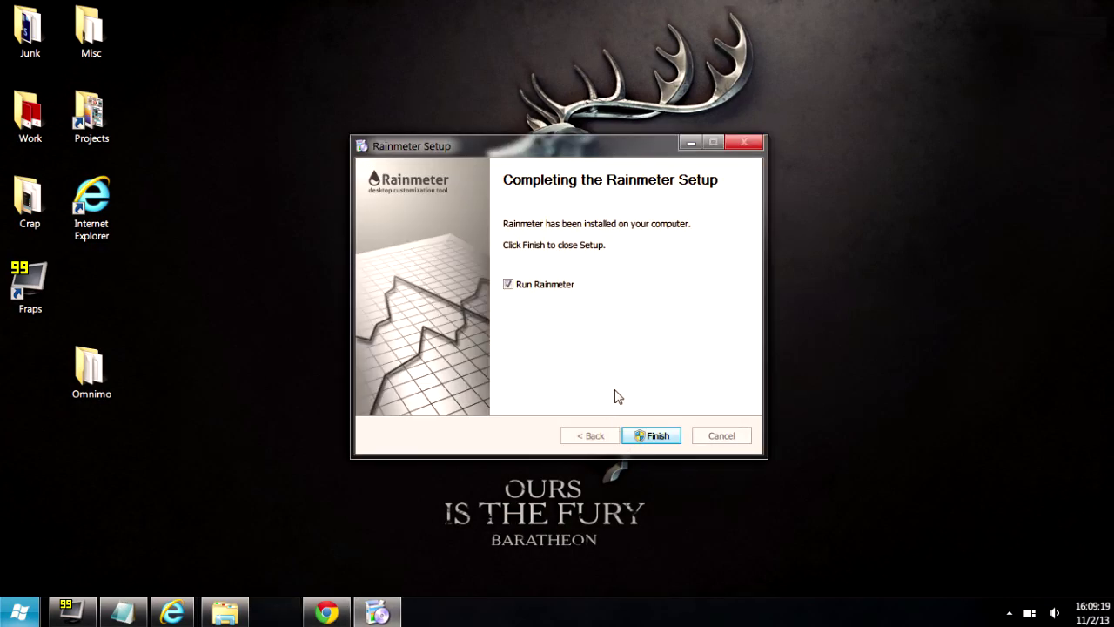
click(657, 437)
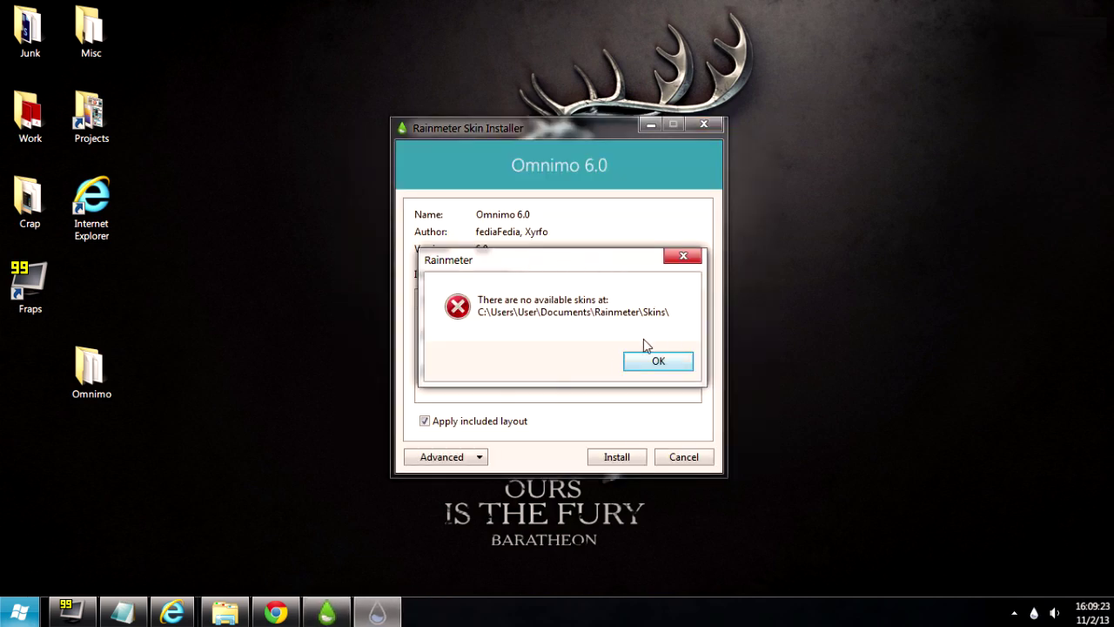
click(657, 362)
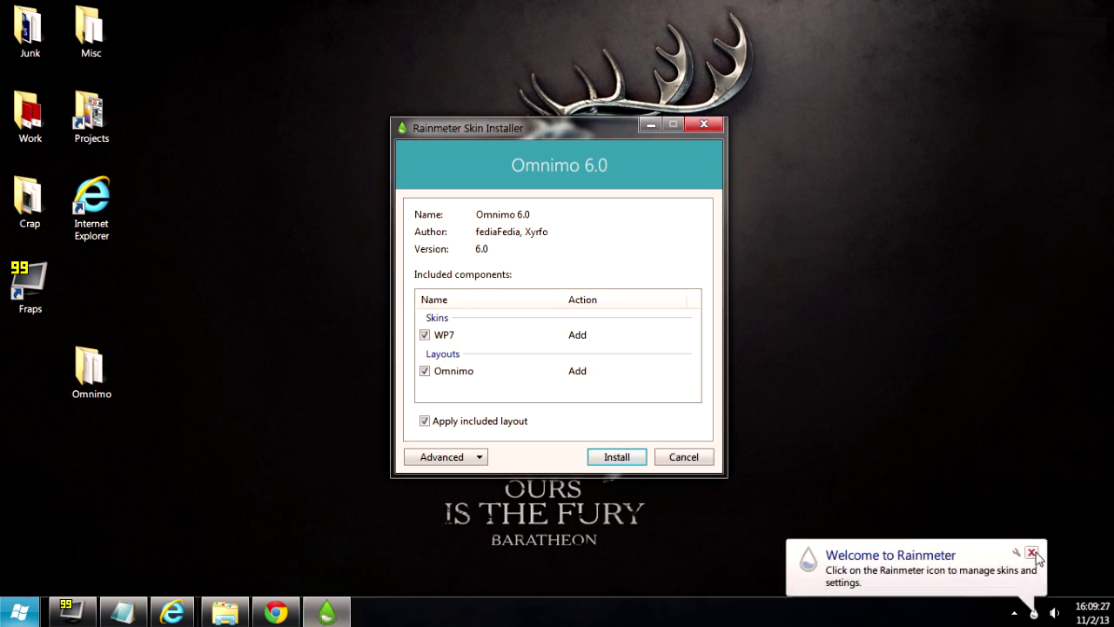
click(1031, 552)
- Install the Omnimo 6.0 skin, then switch desktop icons off, keeping metric units and original colour
click(621, 460)
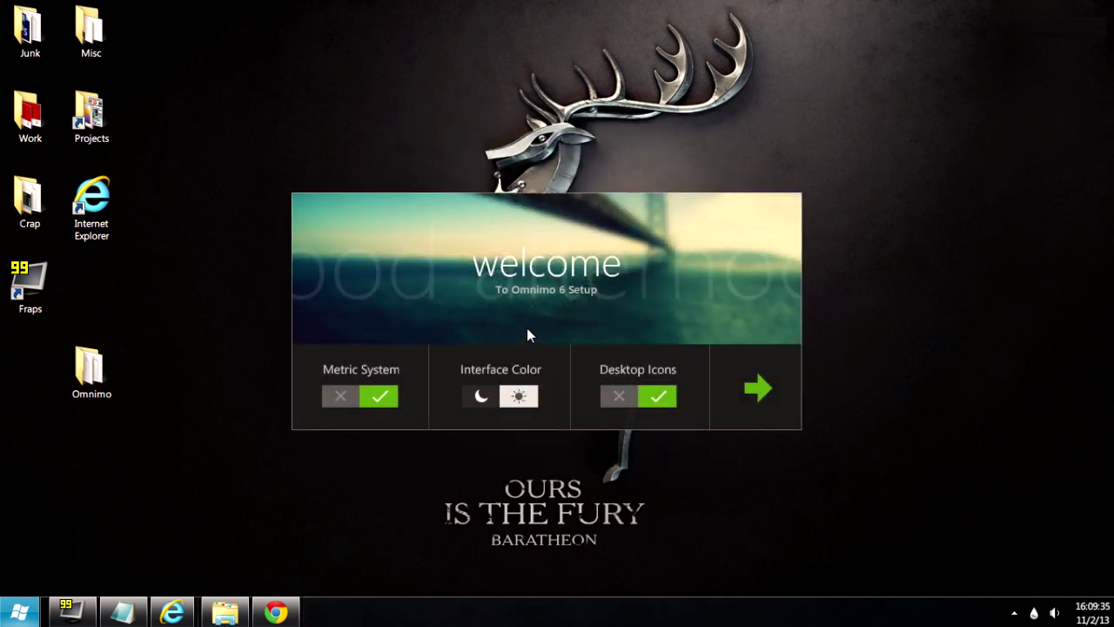
click(344, 394)
click(380, 397)
click(518, 397)
click(480, 397)
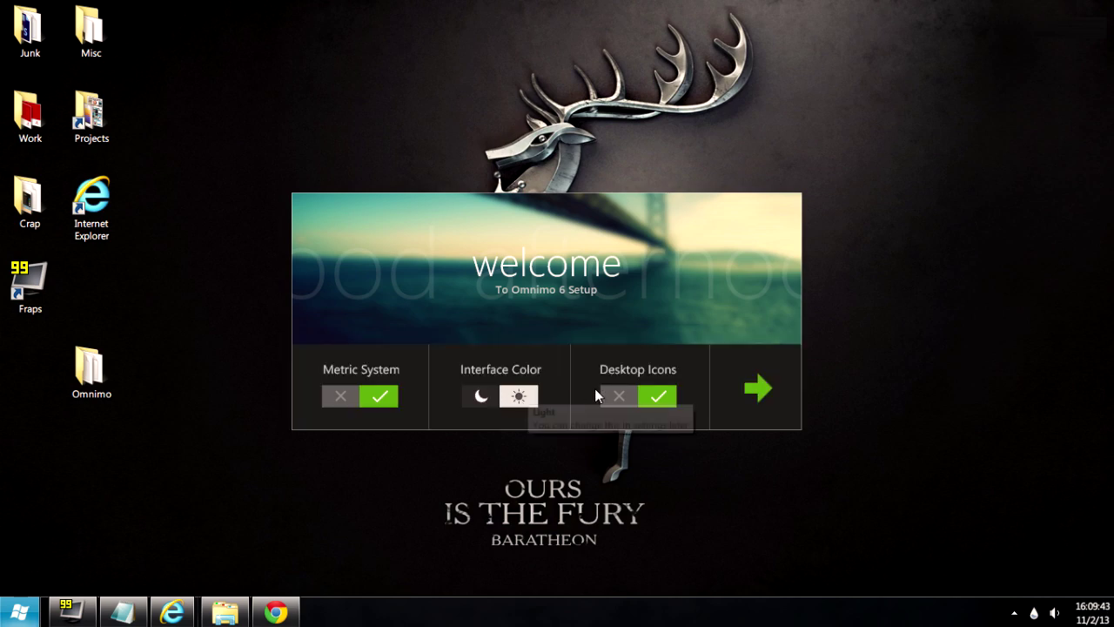
click(619, 396)
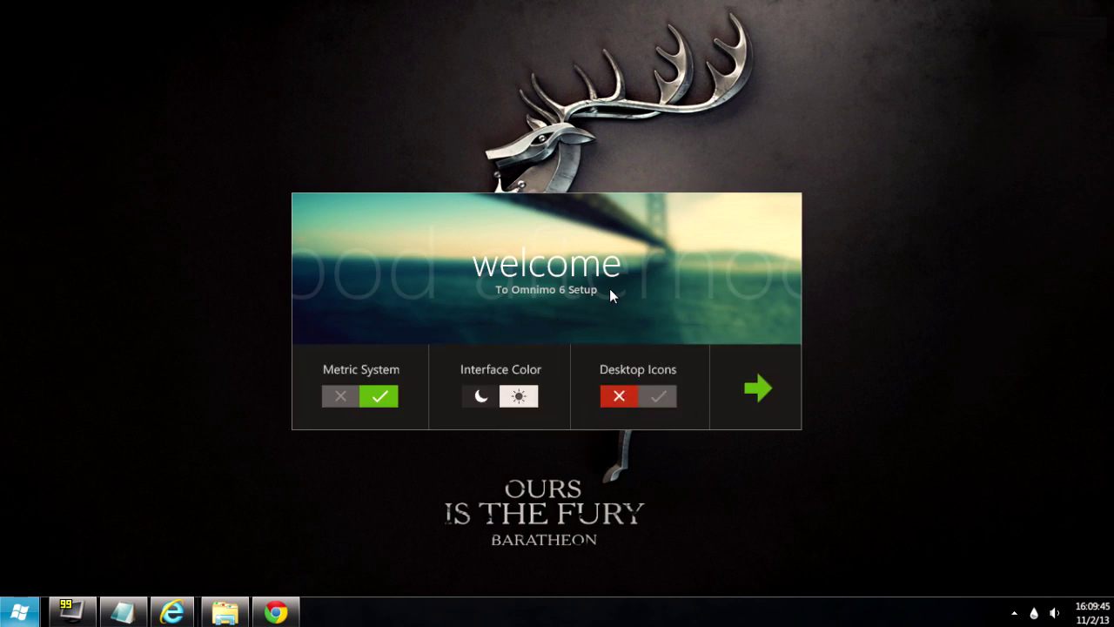
- Pick English, the first tile theme and 1366x768 resolution to finish Omnimo setup
click(761, 388)
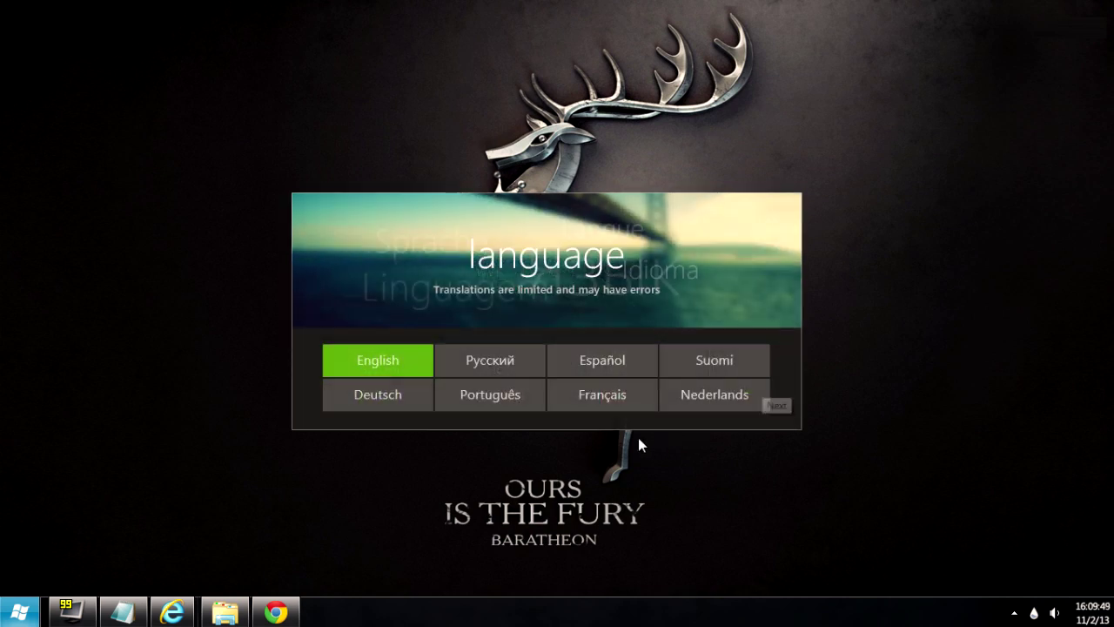
click(407, 355)
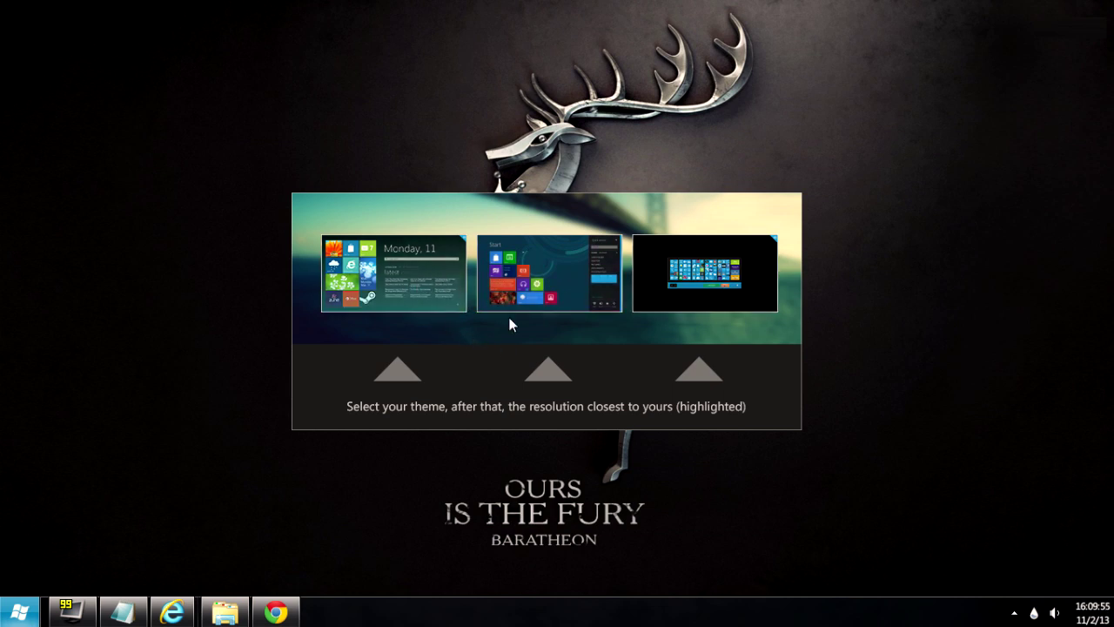
click(427, 284)
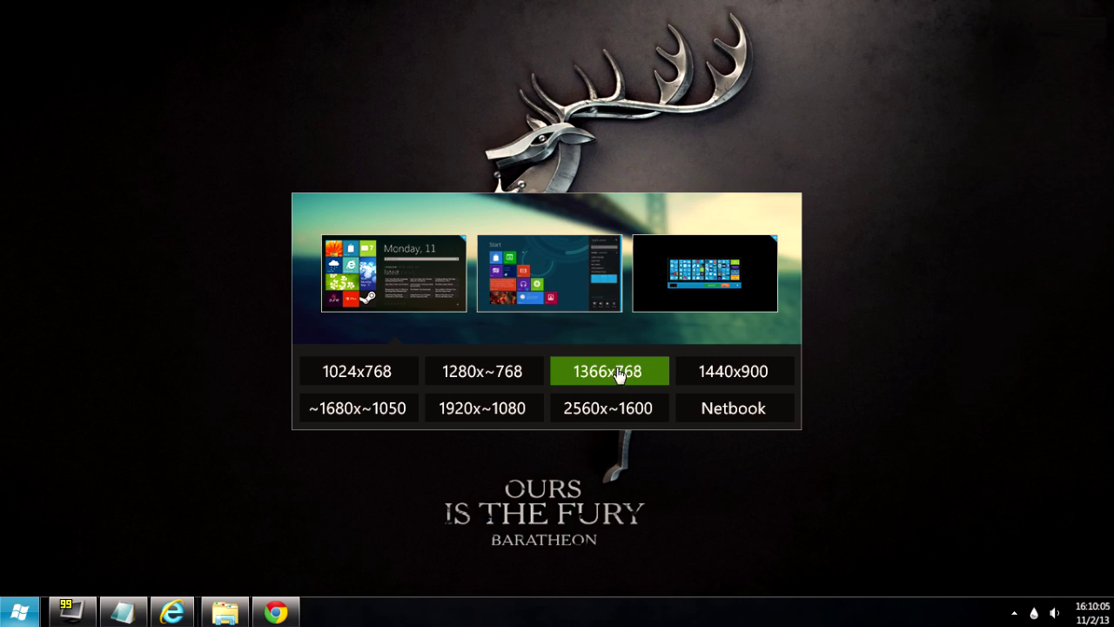
click(621, 375)
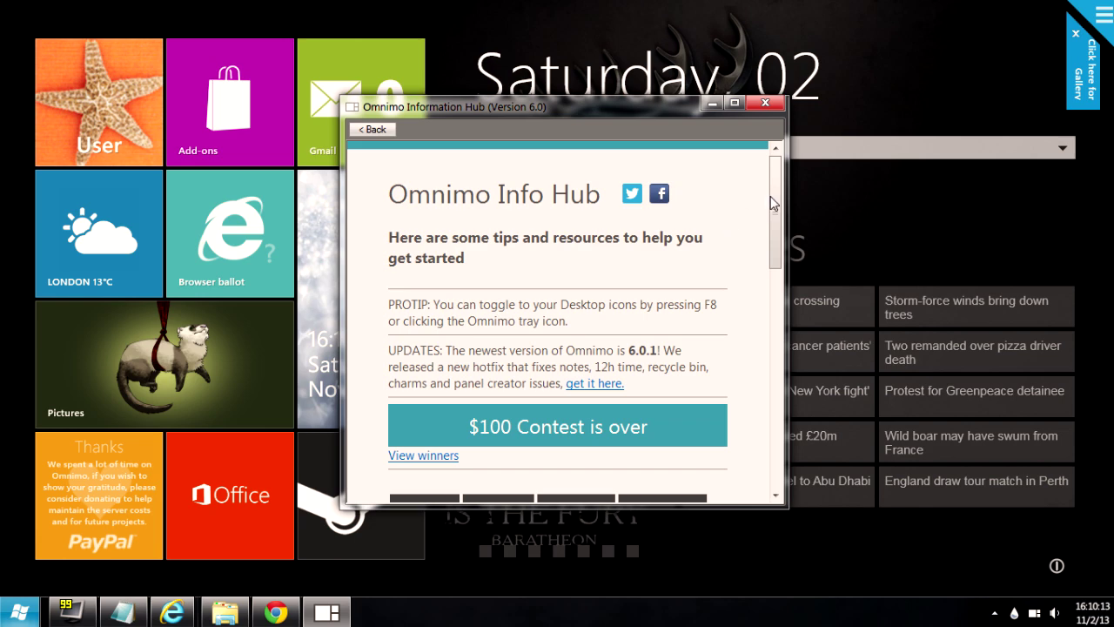
- Close the Omnimo Information Hub so the tile desktop's latest headlines panel is fully visible
mouse_move(775, 204)
mouse_down()
mouse_move(778, 272)
mouse_move(779, 185)
mouse_up()
click(765, 103)
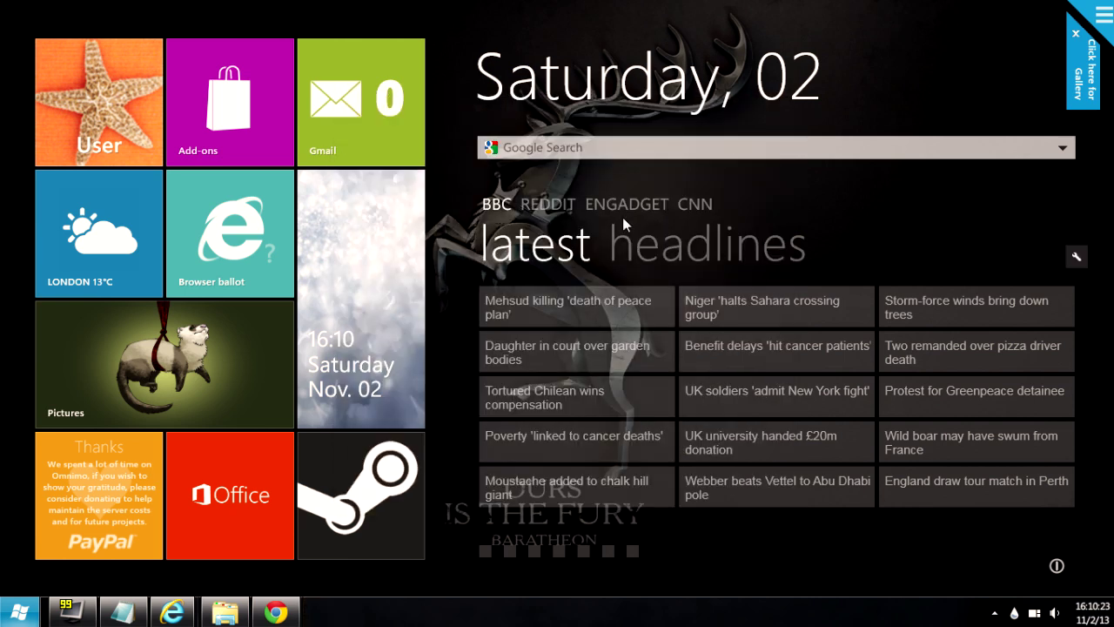